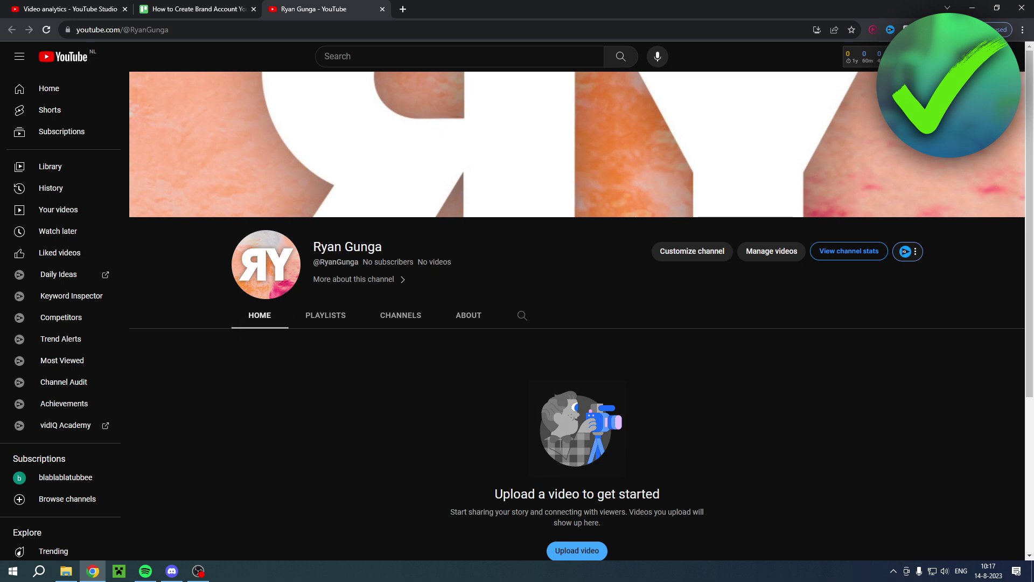
From YouTube settings, list all channels on the account and begin creating a new one.
left_click(1009, 56)
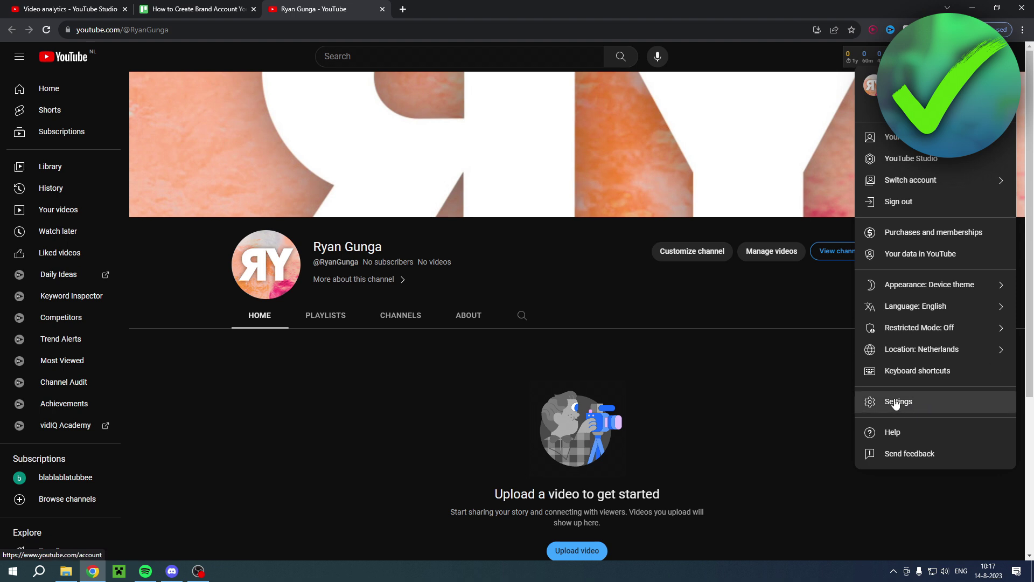
left_click(911, 401)
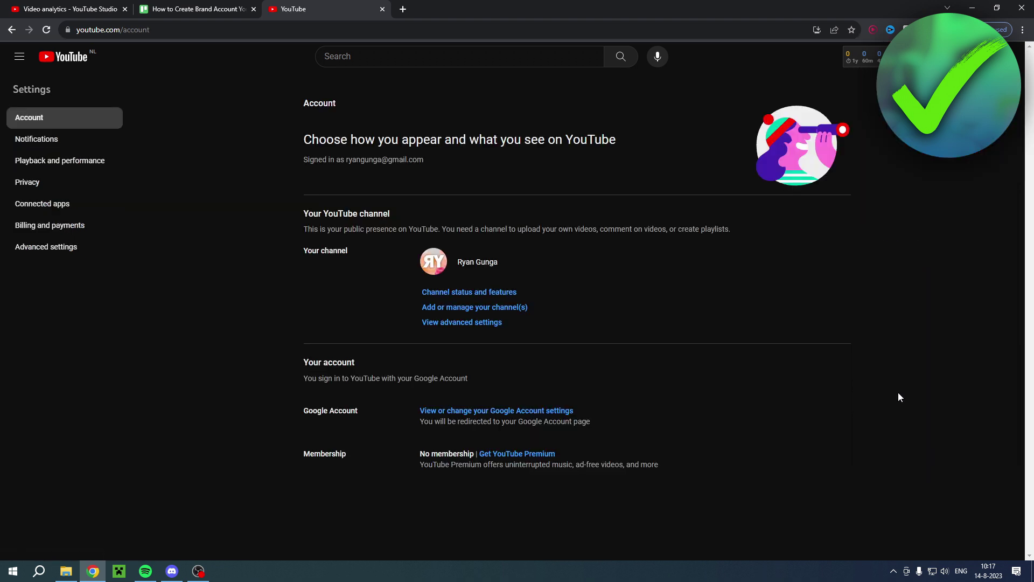
left_click(454, 312)
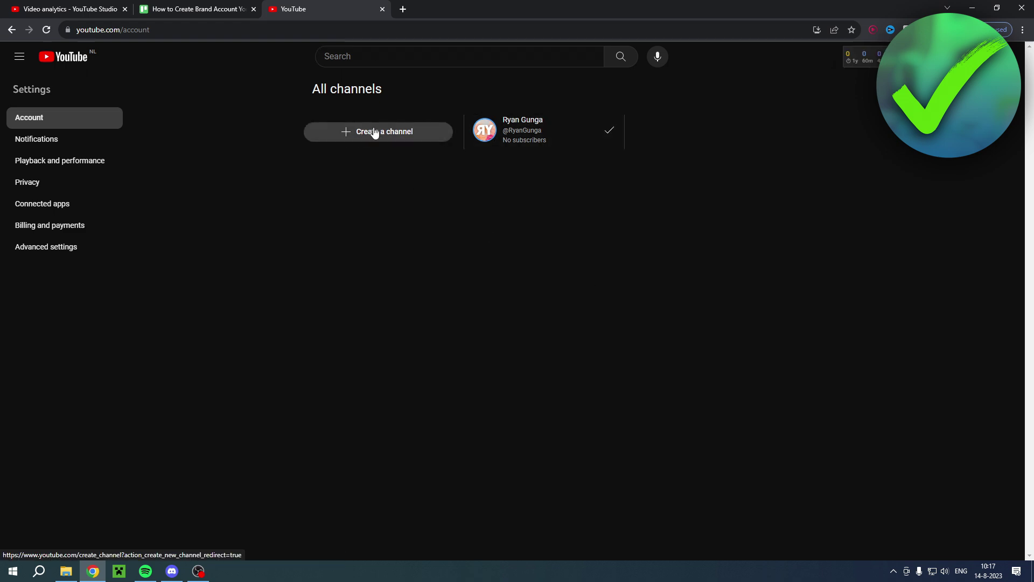
left_click(374, 133)
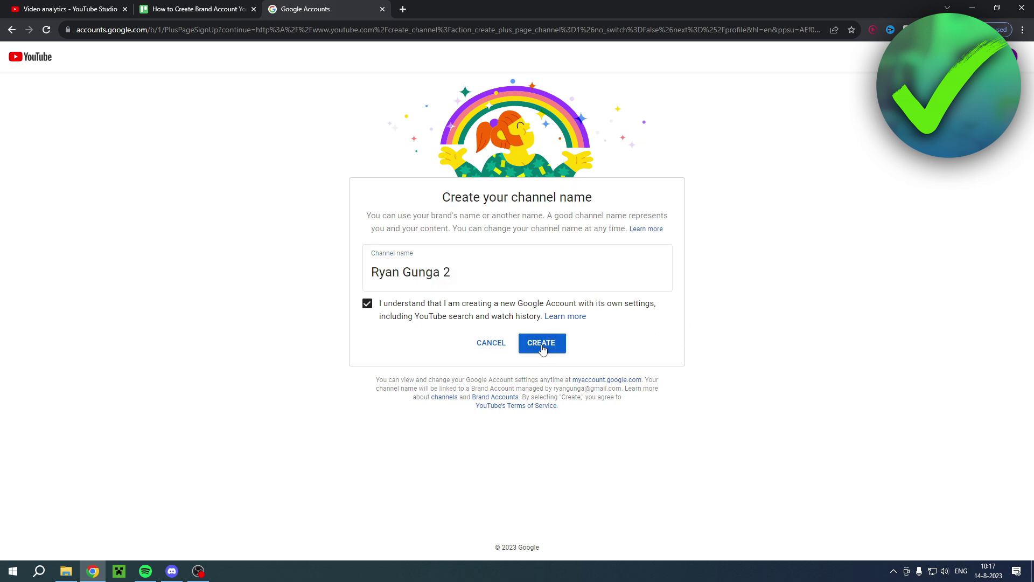
Submit the named new channel as a brand account, reaching phone verification.
left_click(552, 347)
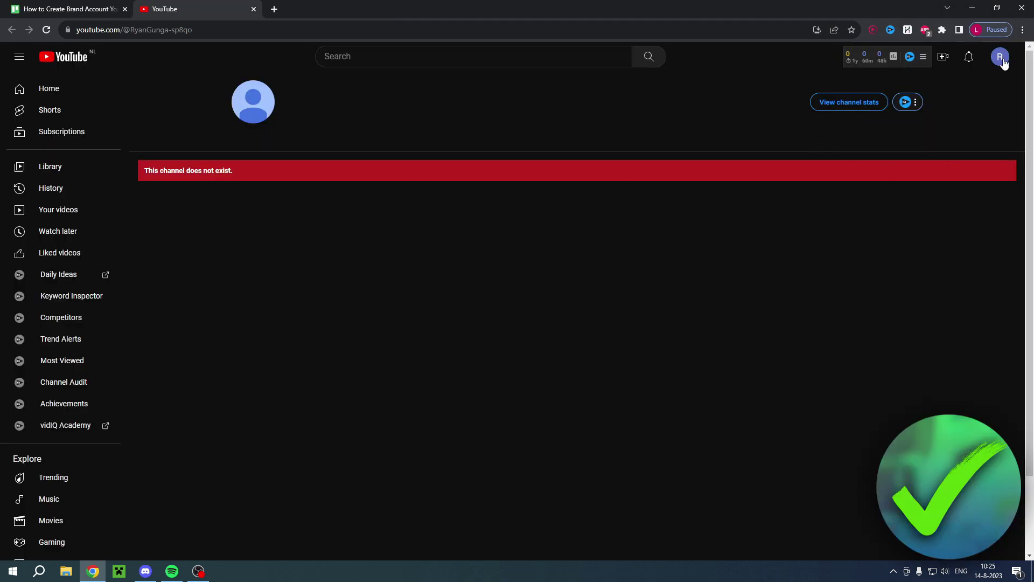
Show the account switcher listing both the original channel and the new brand channel.
left_click(1001, 60)
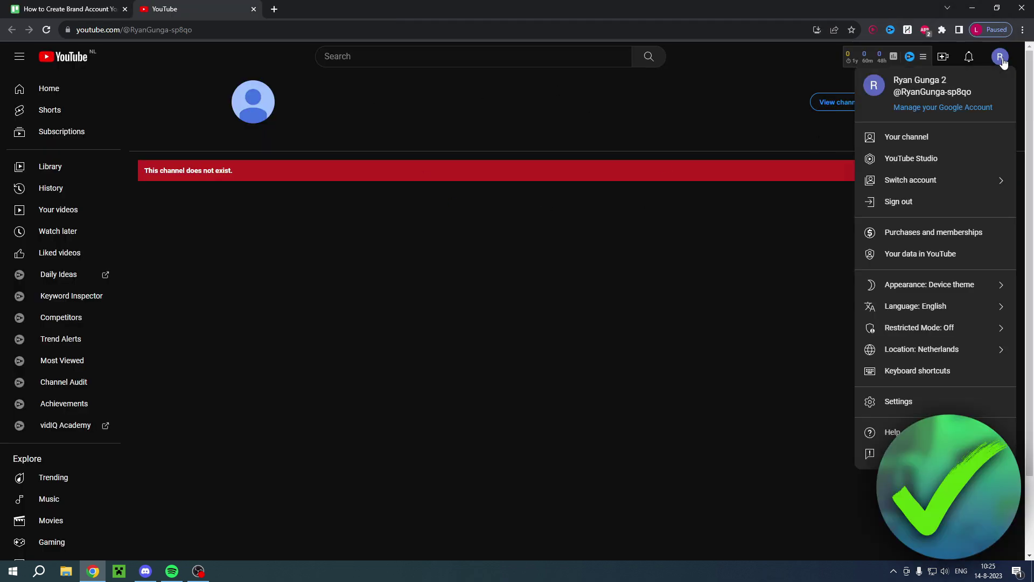
left_click_drag(892, 79, 969, 83)
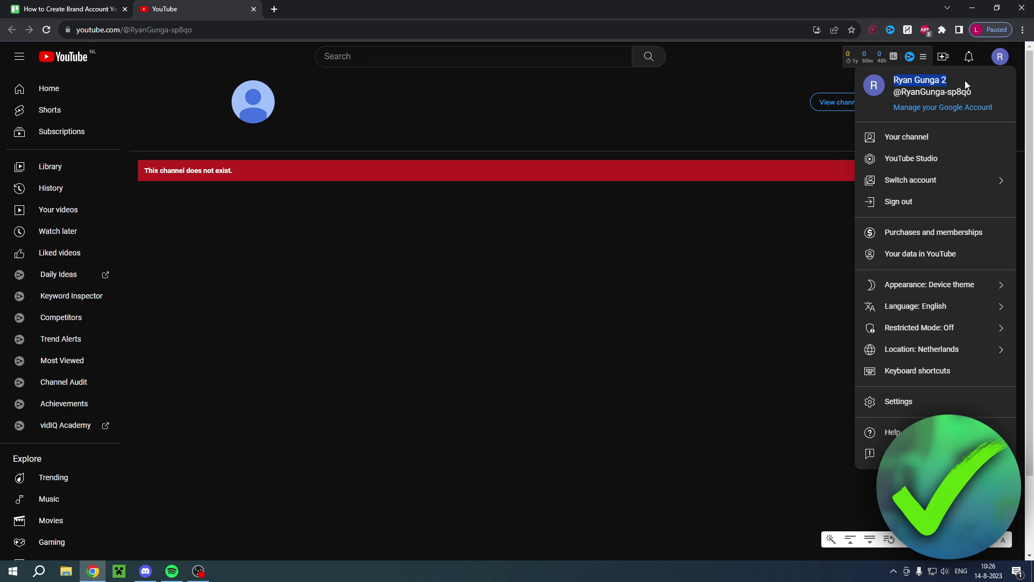
left_click(965, 79)
left_click(986, 187)
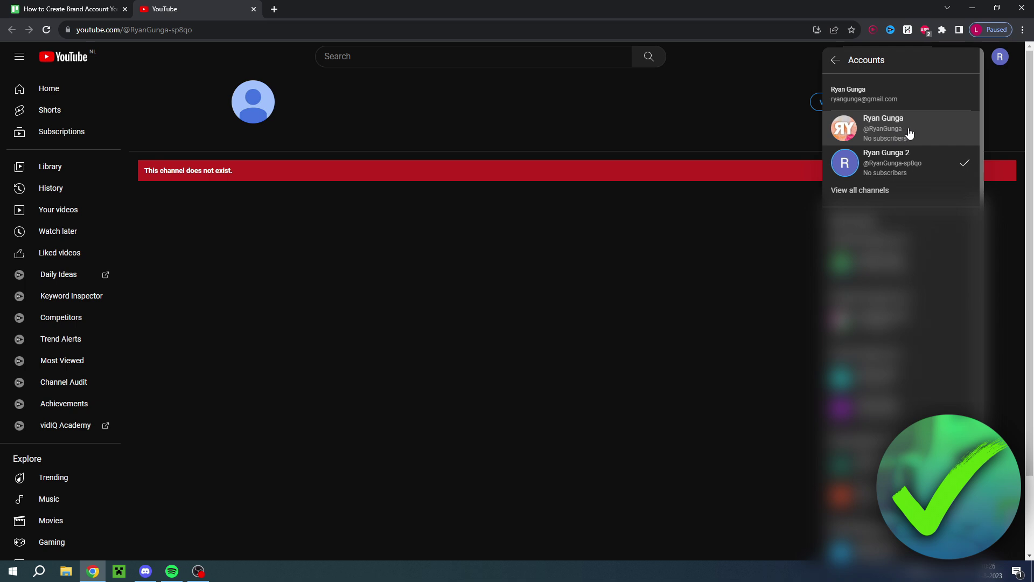
Switch to the original channel and start moving it to a brand account from advanced settings.
left_click(896, 125)
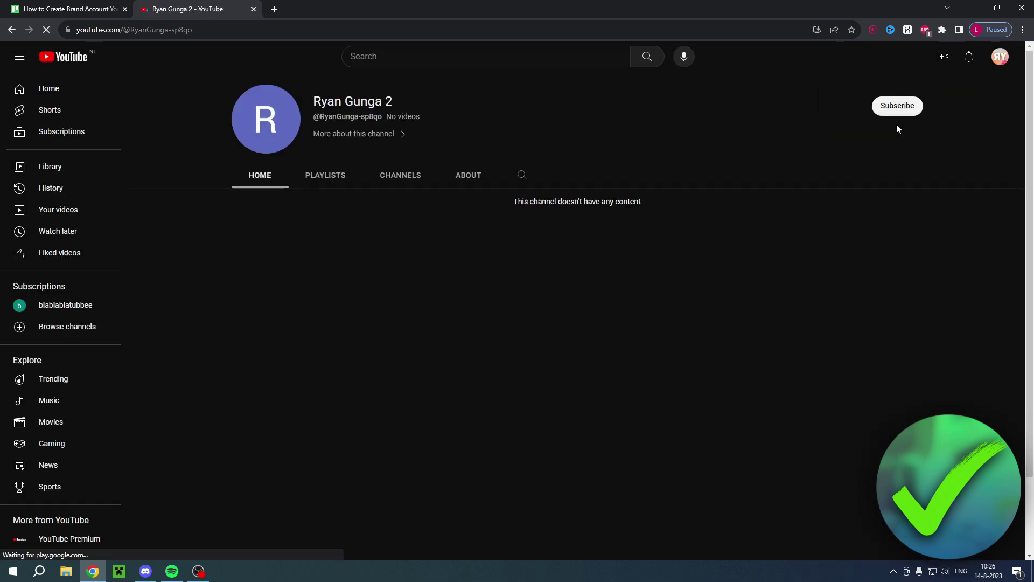
left_click(997, 60)
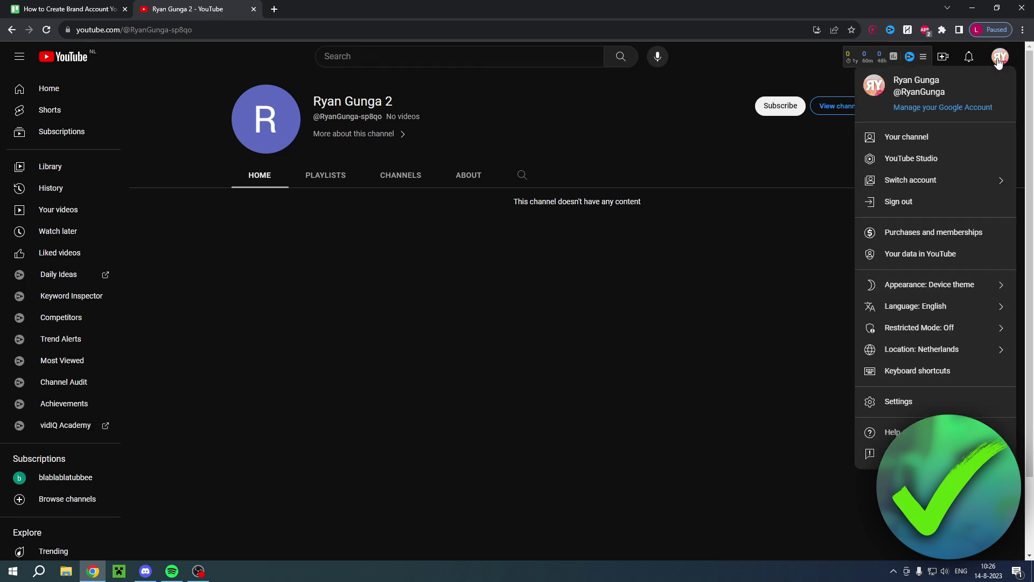
left_click(919, 398)
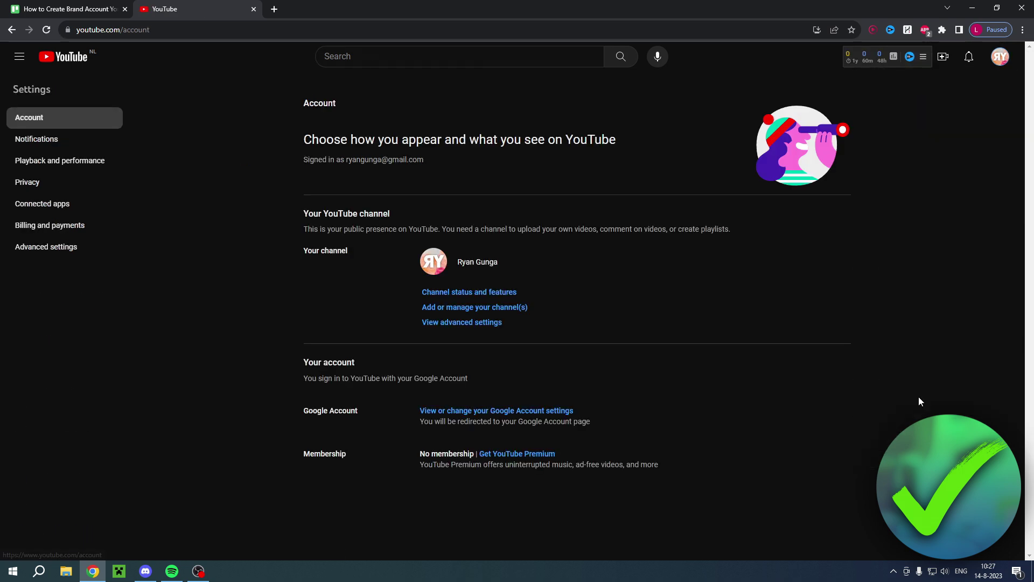
left_click(458, 326)
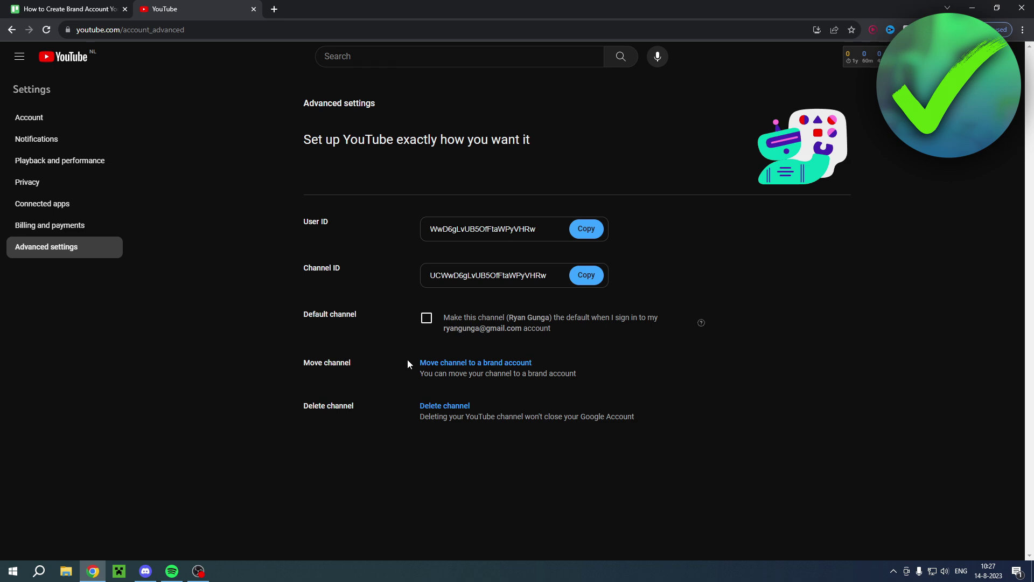
left_click(489, 365)
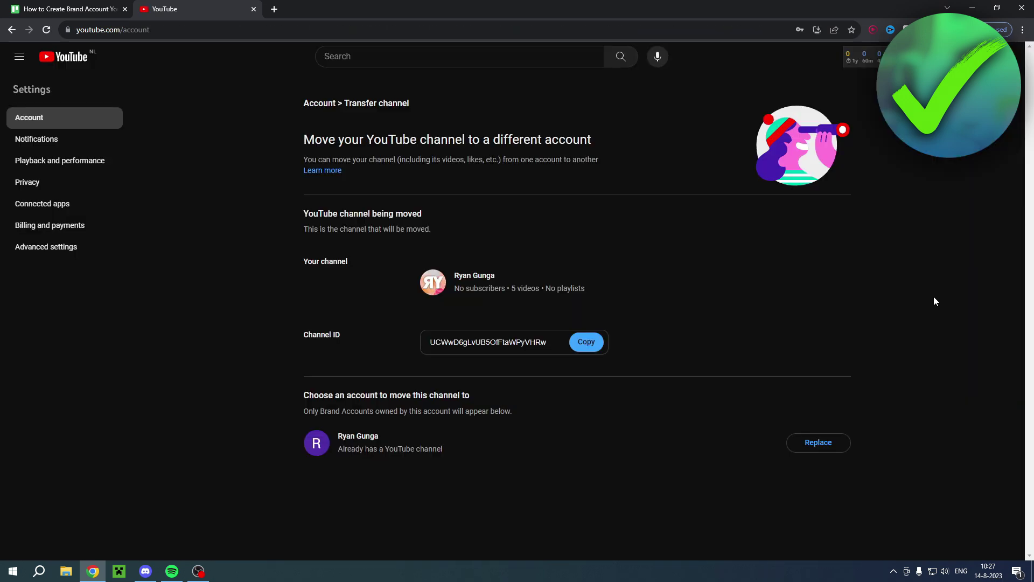
Review the destination accounts and choose to replace the brand account's existing channel.
left_click_drag(304, 396, 439, 394)
left_click(485, 397)
left_click(817, 443)
Acknowledge deleting the brand account's empty channel, then confirm the deletion and the channel move.
left_click_drag(330, 183, 505, 191)
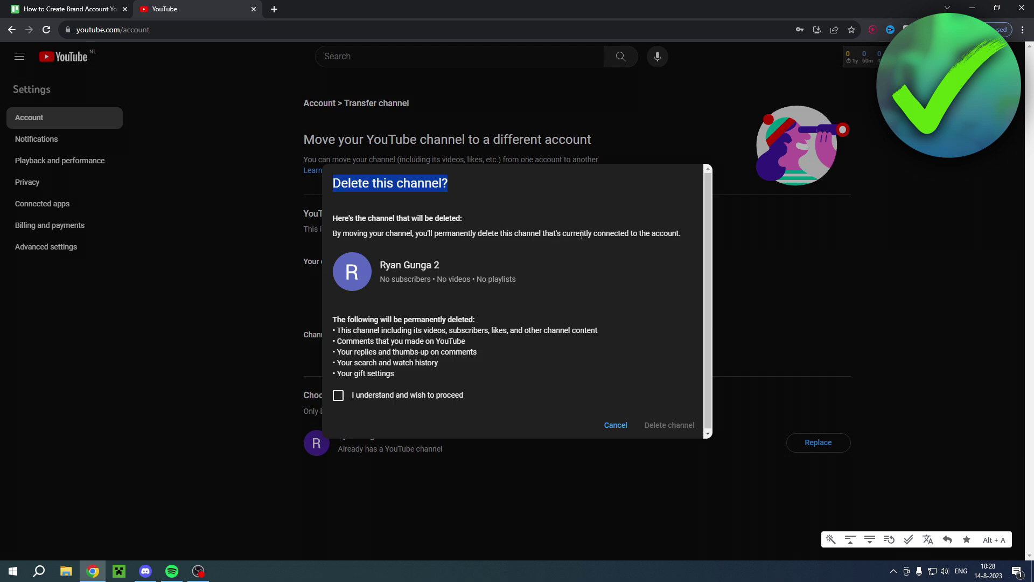
left_click_drag(379, 265, 500, 263)
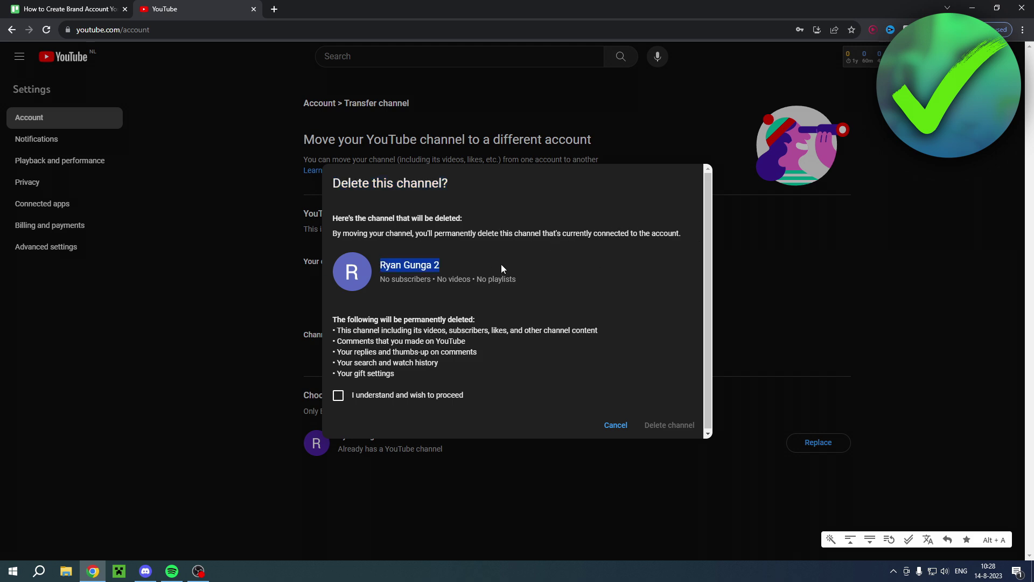
left_click(502, 268)
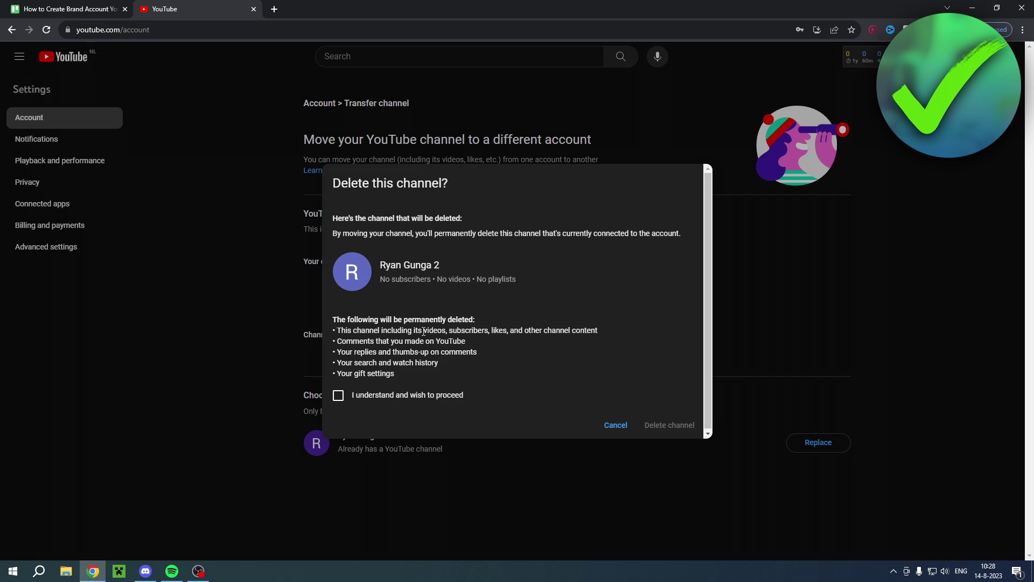
left_click(372, 400)
left_click(668, 427)
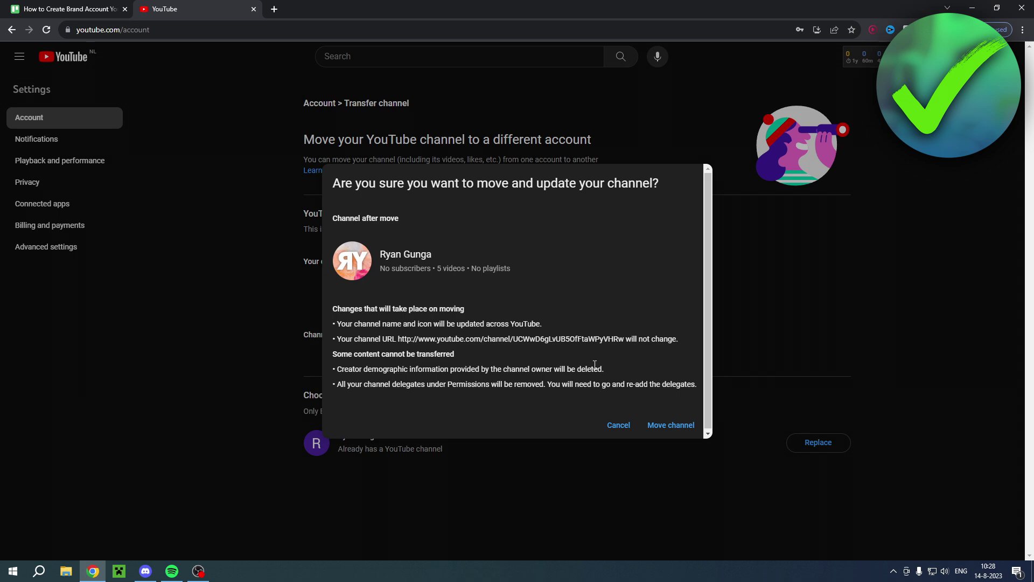
left_click(671, 426)
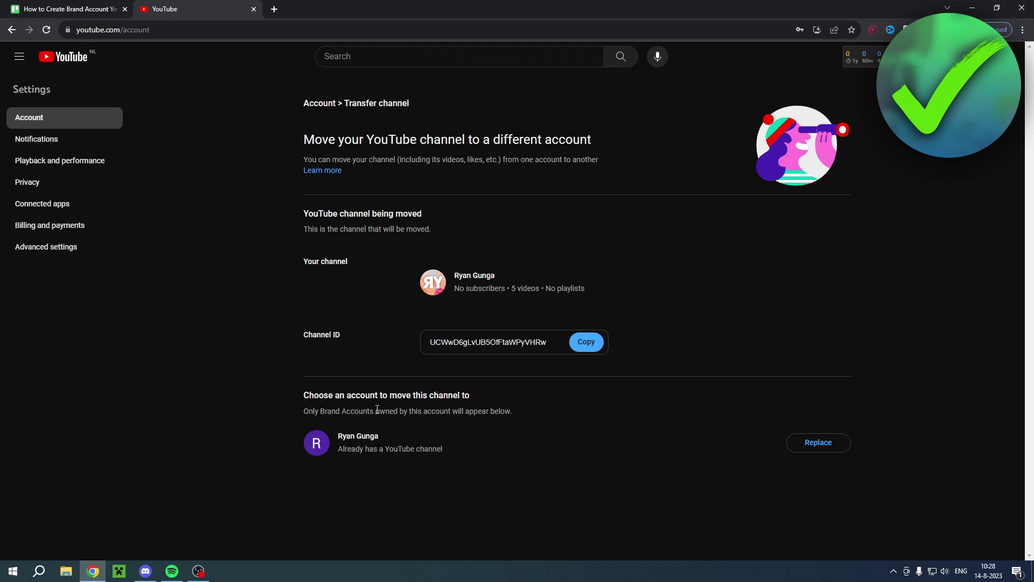
Switch to the brand account and view its channel page, now showing the moved channel.
left_click(1006, 56)
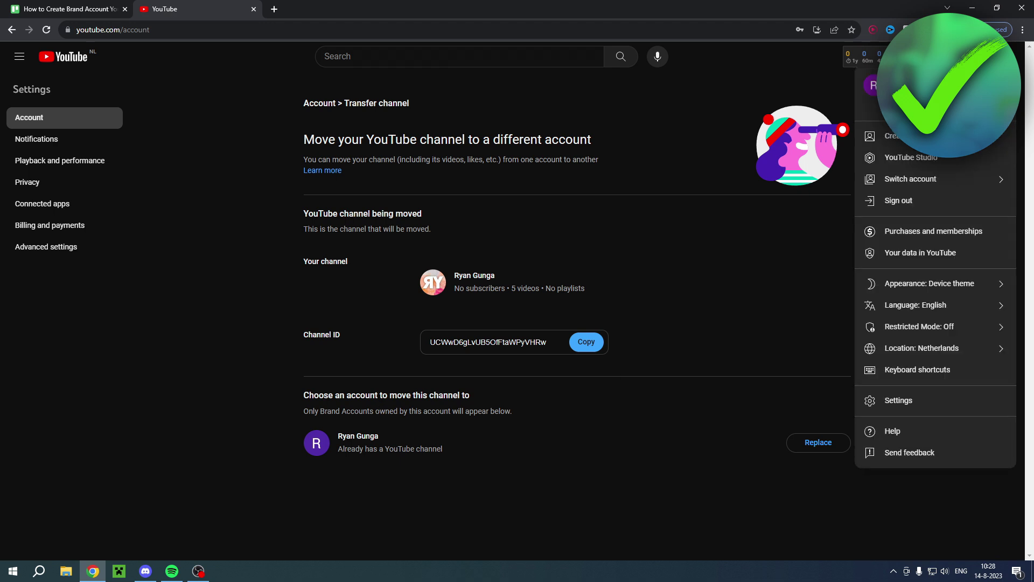
left_click(945, 180)
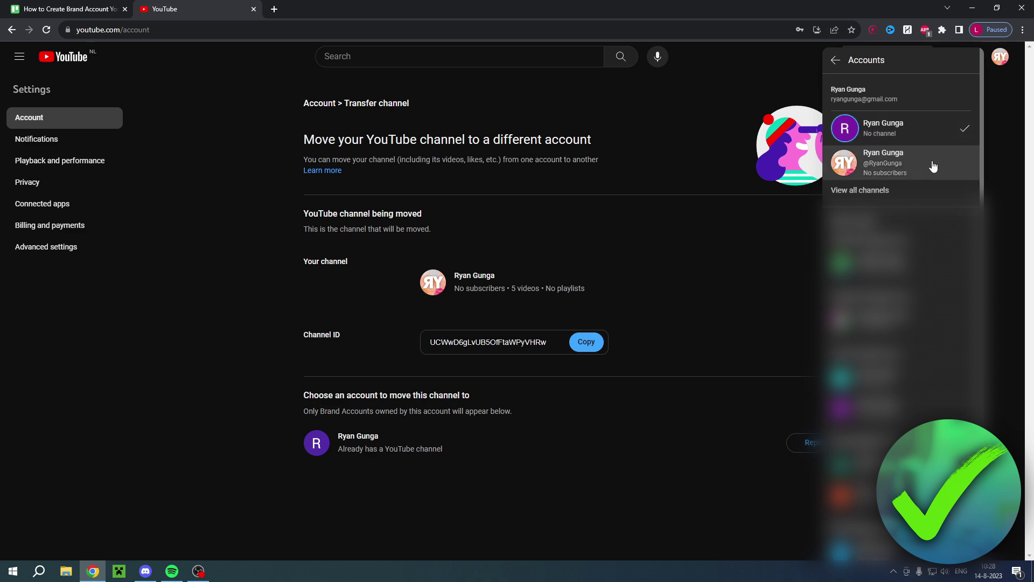
left_click(895, 171)
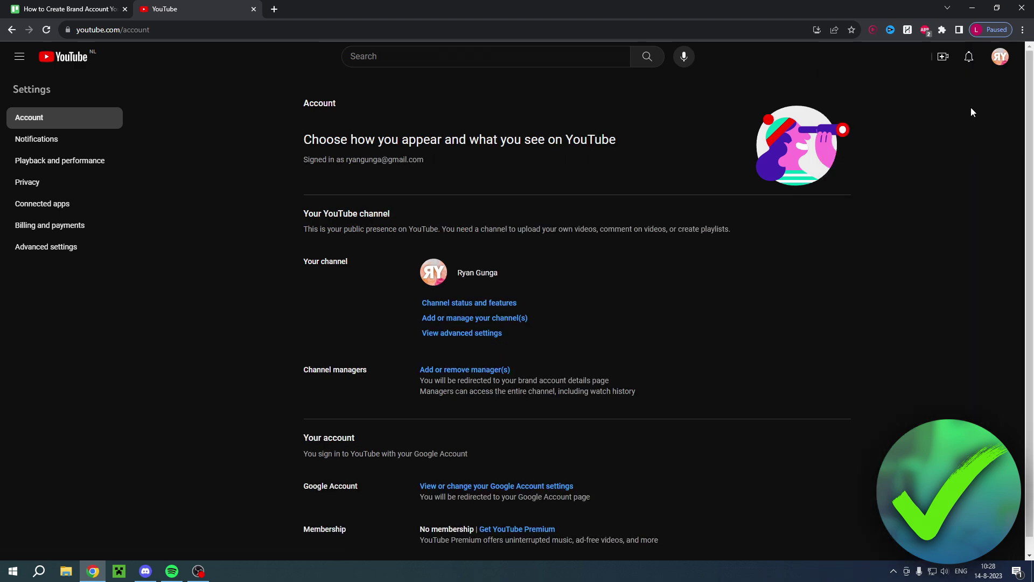
left_click(1000, 57)
left_click(957, 139)
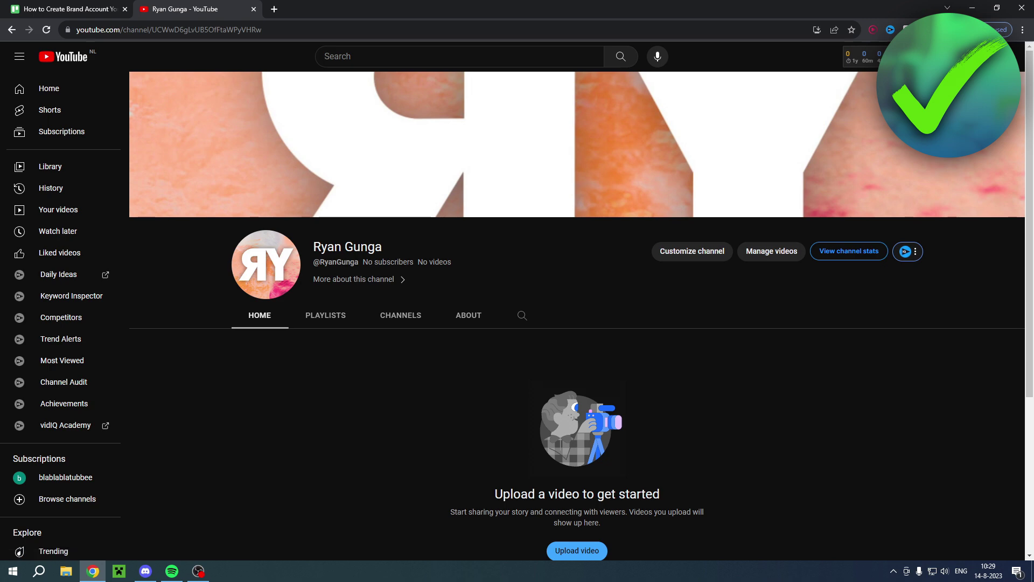
In YouTube Studio, open Settings > Permissions and manage permissions in the Brand Account.
left_click(1000, 57)
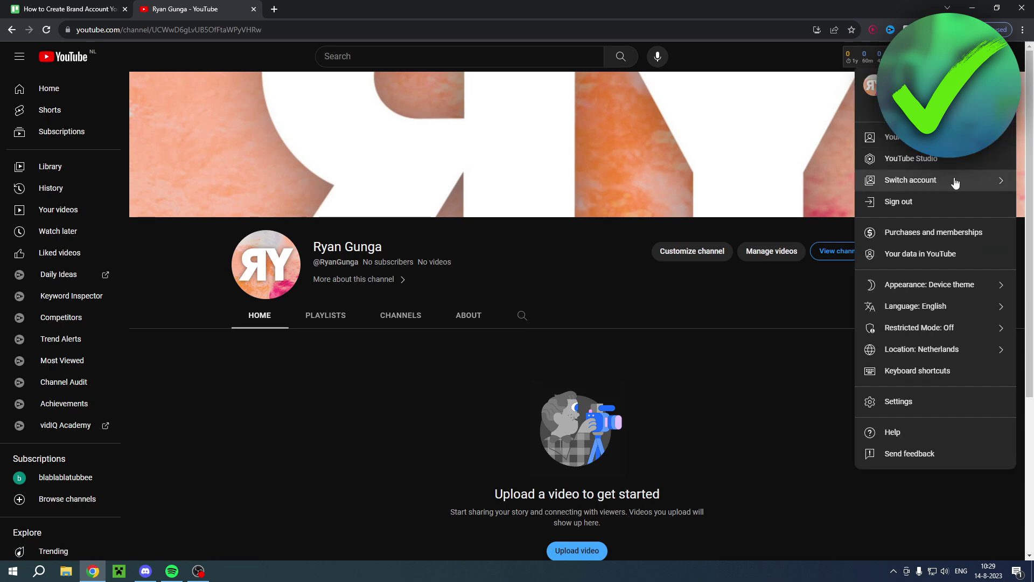
left_click(928, 162)
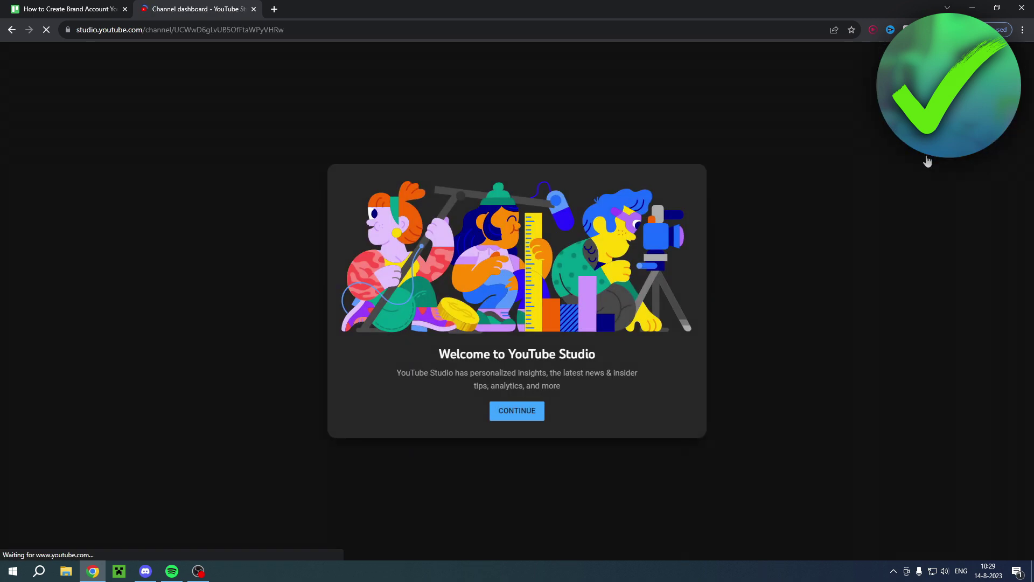
left_click(522, 412)
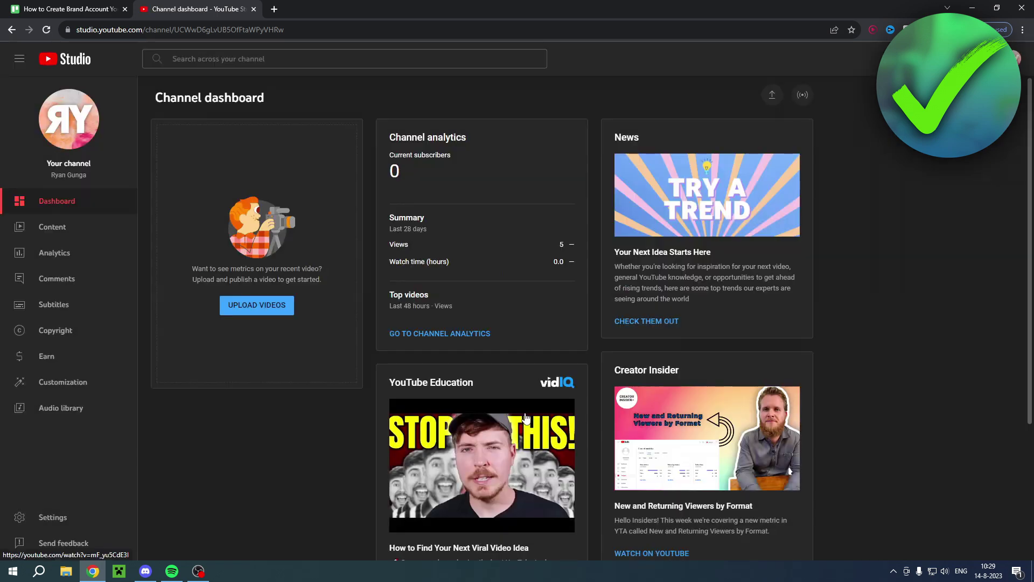
left_click(53, 518)
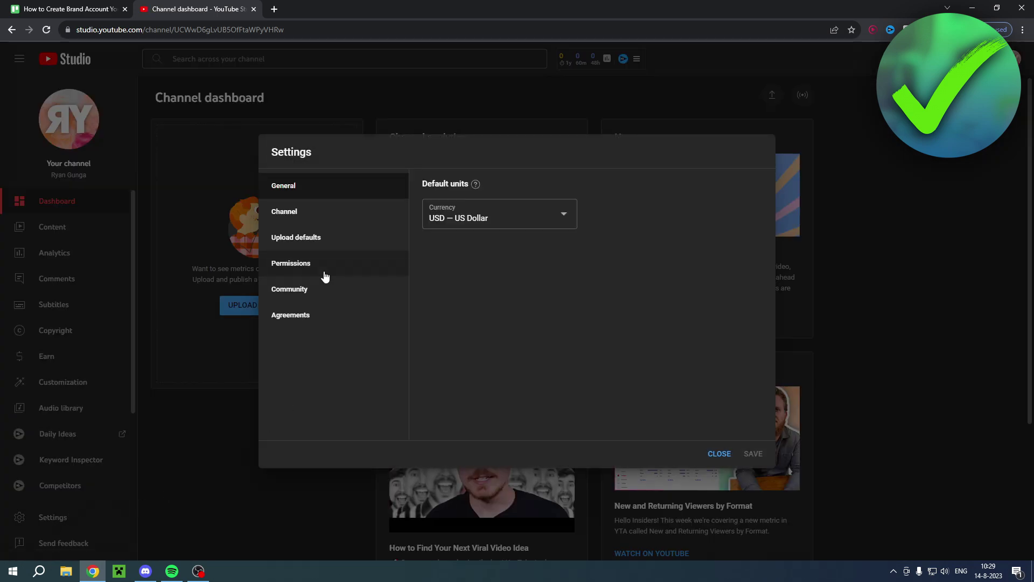
left_click(323, 269)
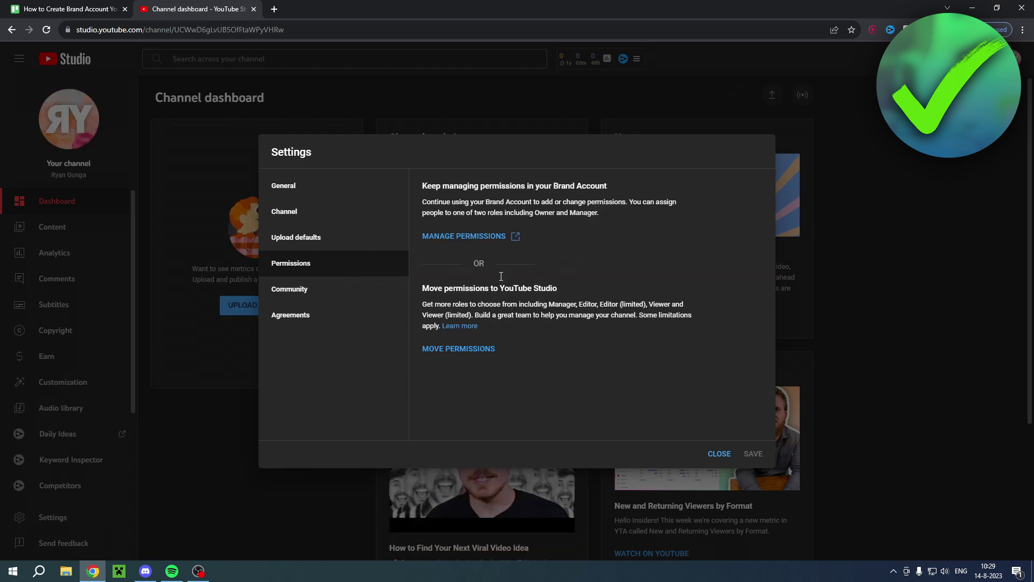
left_click(487, 238)
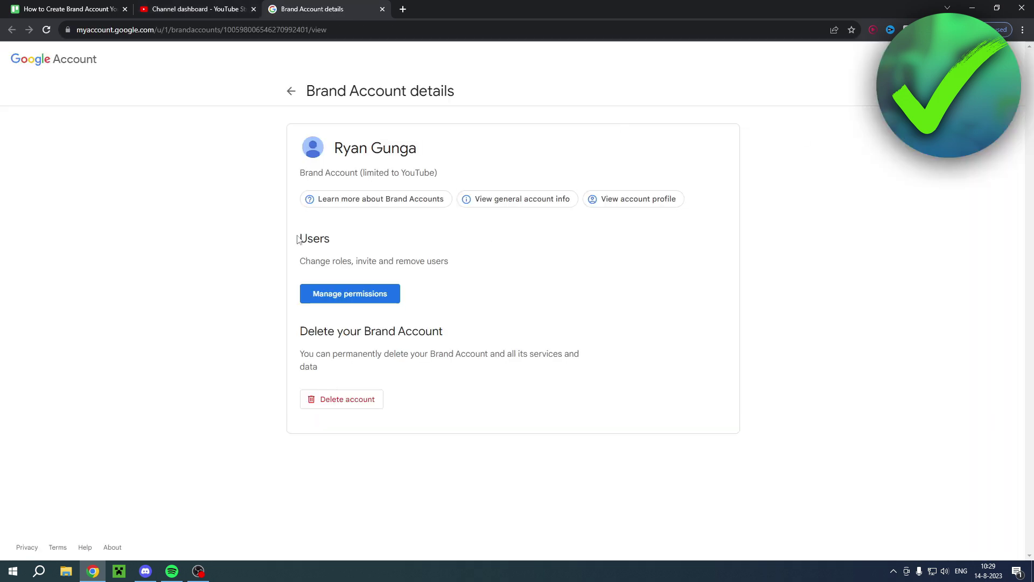
left_click(348, 295)
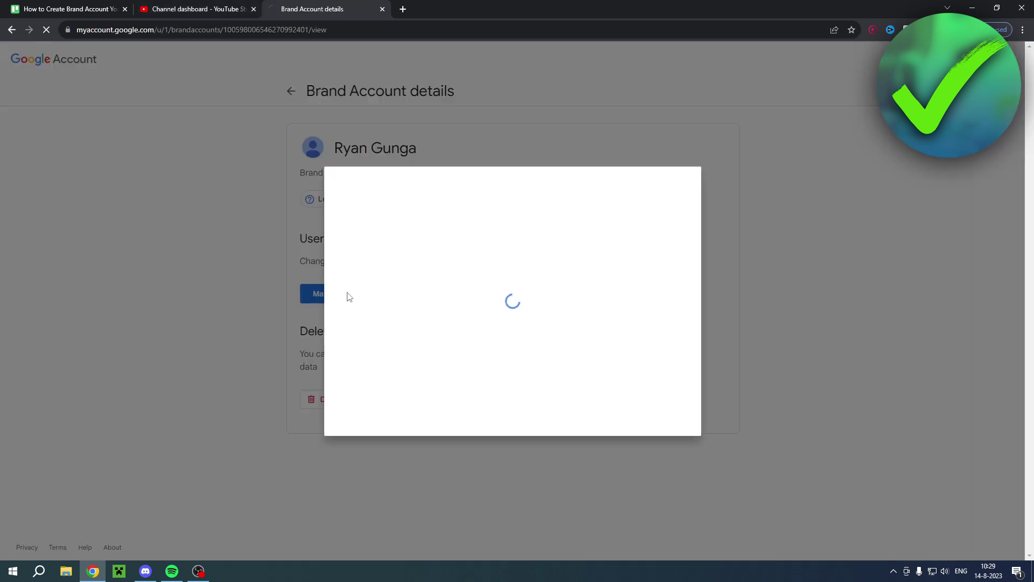